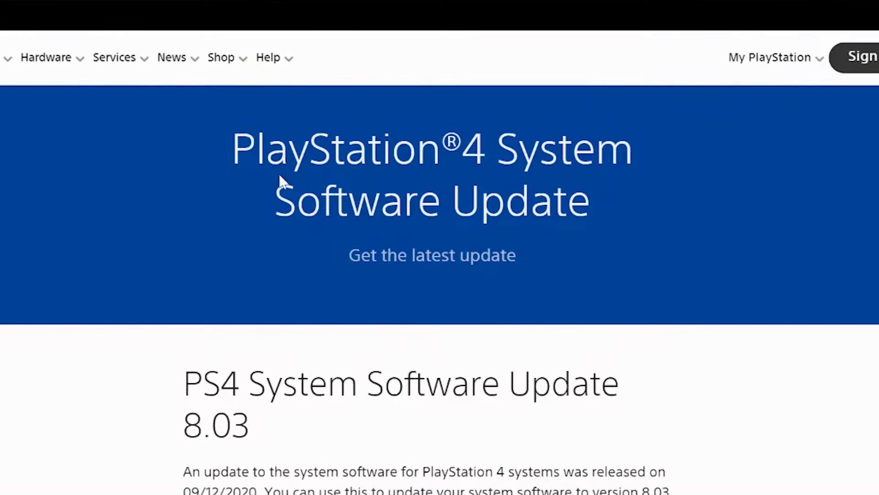
Review the PS4 system software page, comparing the update file download section with the reinstallation file download section
{"action": "scroll", "coordinate": [387, 256], "scroll_direction": "down", "scroll_amount": 10}
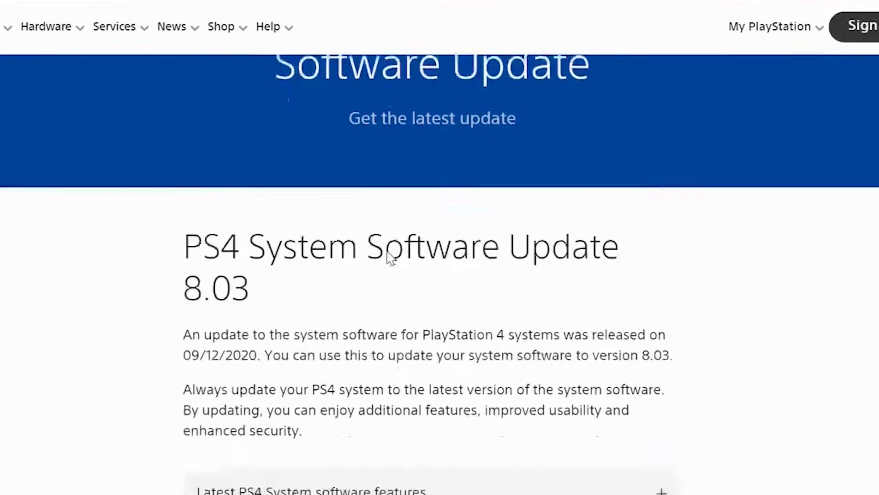
{"action": "scroll", "coordinate": [387, 256], "scroll_direction": "down", "scroll_amount": 2}
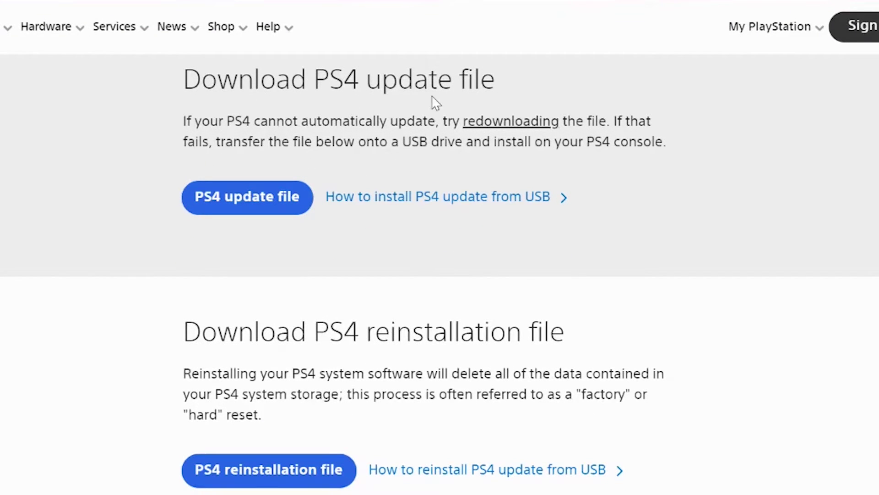
{"action": "left_click_drag", "start_coordinate": [455, 80], "coordinate": [376, 80]}
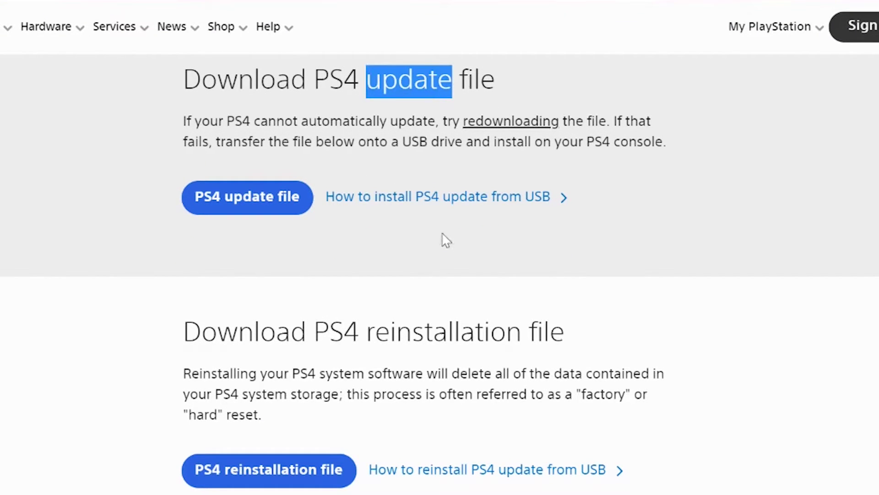
{"action": "scroll", "coordinate": [450, 263], "scroll_direction": "down", "scroll_amount": 4}
{"action": "left_click_drag", "start_coordinate": [370, 161], "coordinate": [522, 161]}
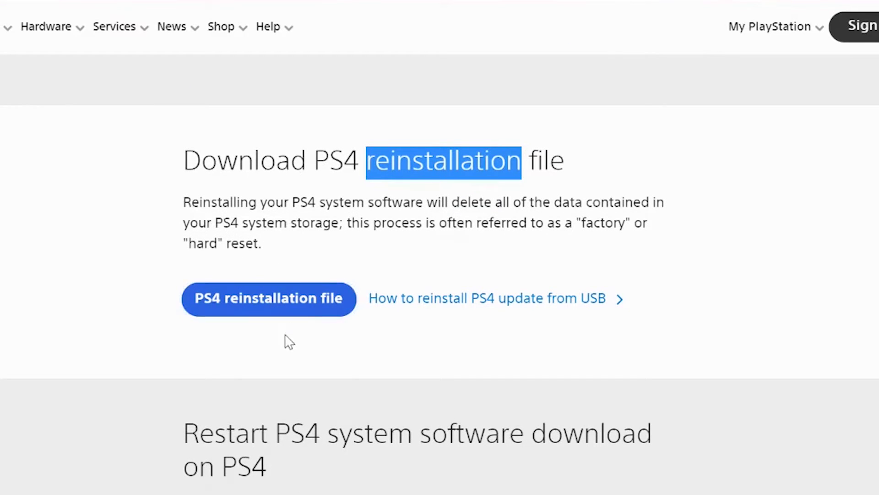
{"action": "scroll", "coordinate": [288, 339], "scroll_direction": "up", "scroll_amount": 5}
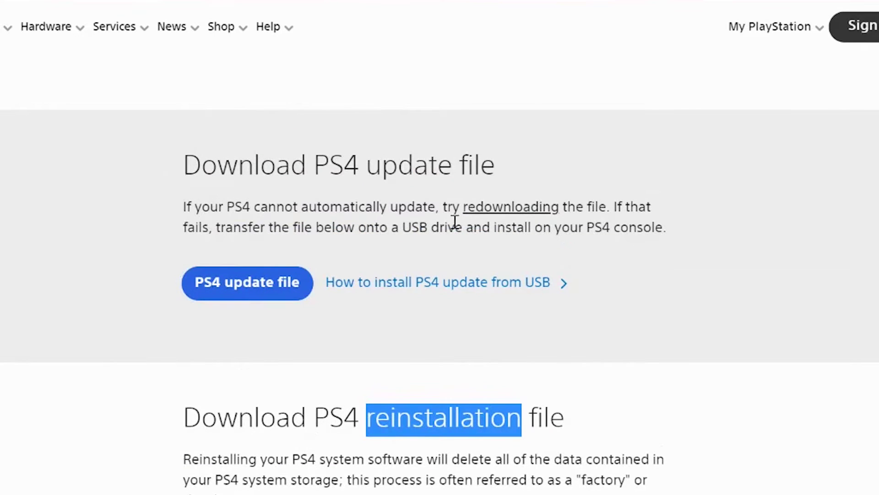
{"action": "left_click_drag", "start_coordinate": [367, 166], "coordinate": [445, 166]}
{"action": "scroll", "coordinate": [426, 235], "scroll_direction": "down", "scroll_amount": 2}
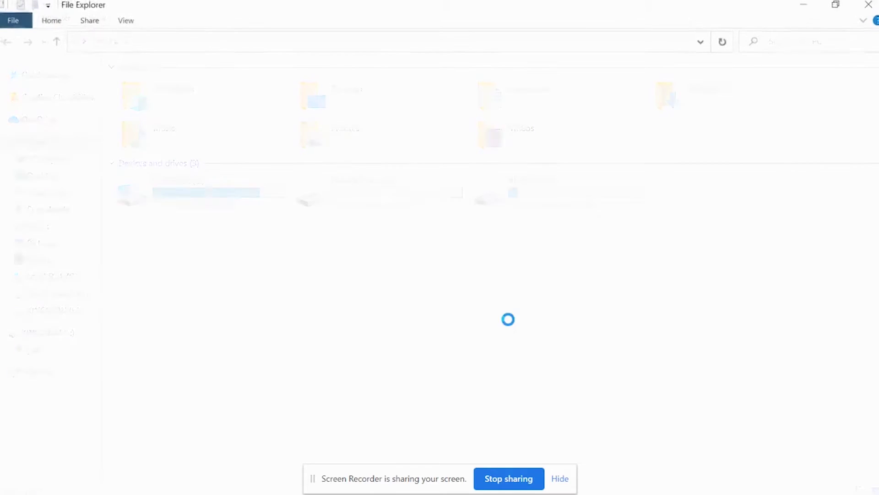
Check the file system choices in the KINGSTON (E:) drive's format settings, keep exFAT, and close them without formatting
{"action": "key", "text": "alt+Up"}
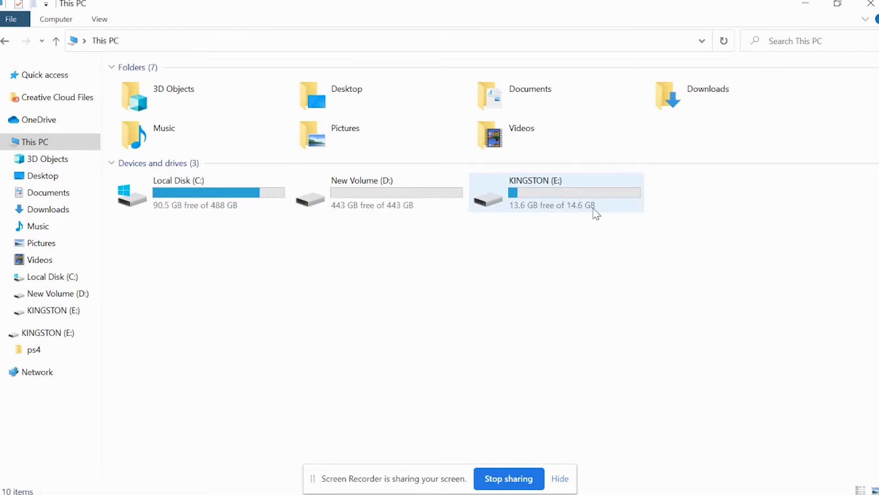
{"action": "right_click", "coordinate": [536, 193]}
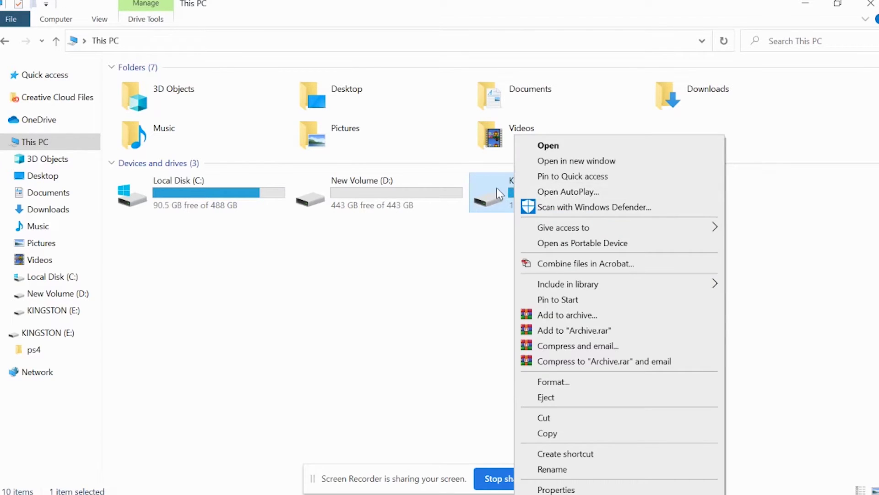
{"action": "left_click", "coordinate": [448, 285]}
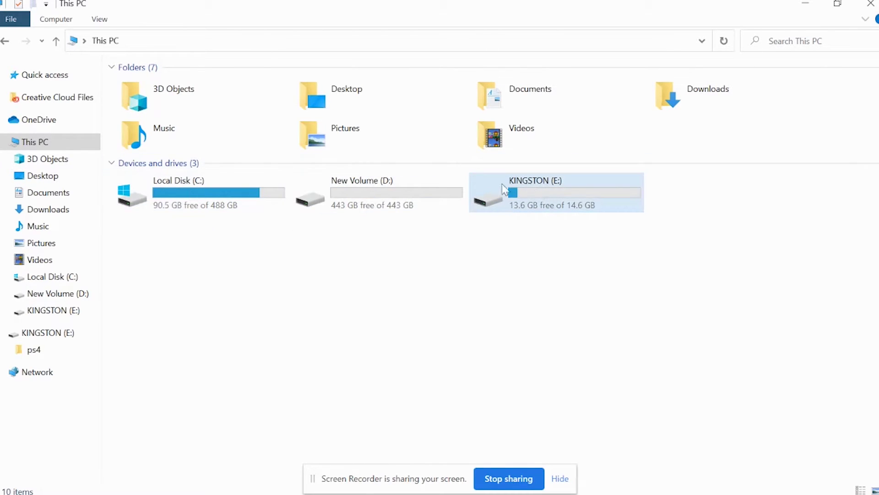
{"action": "right_click", "coordinate": [536, 192]}
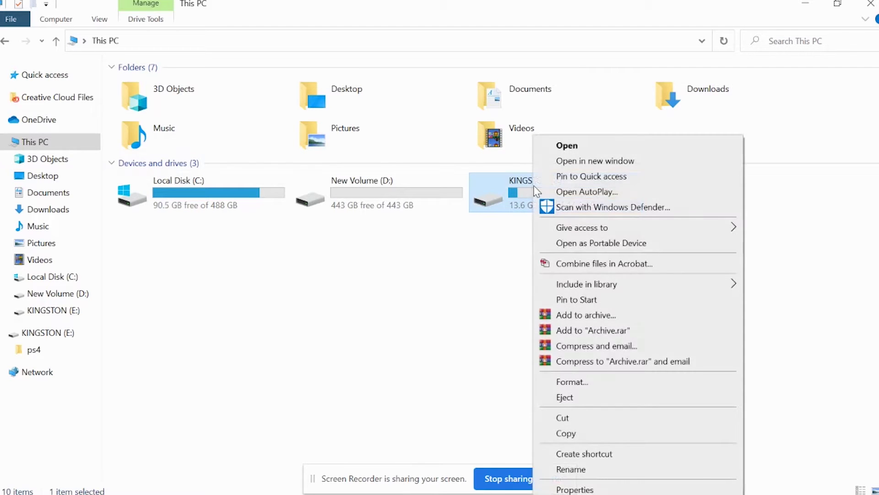
{"action": "left_click", "coordinate": [584, 385]}
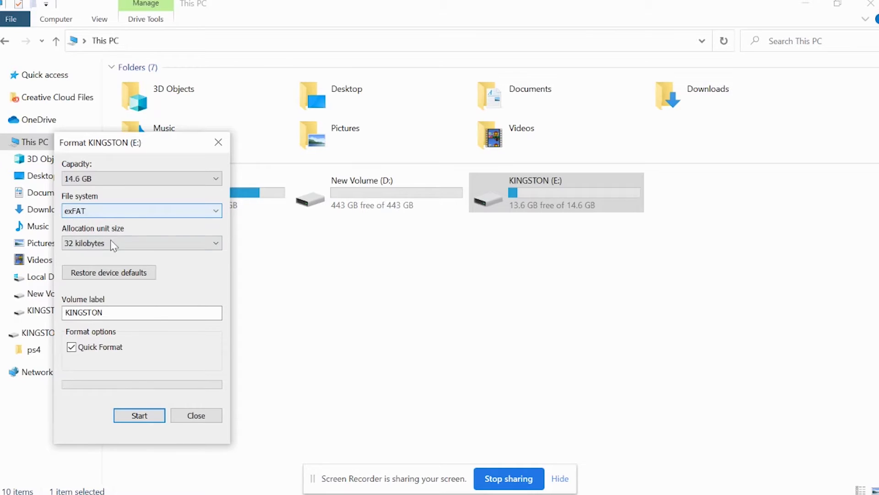
{"action": "left_click", "coordinate": [100, 211]}
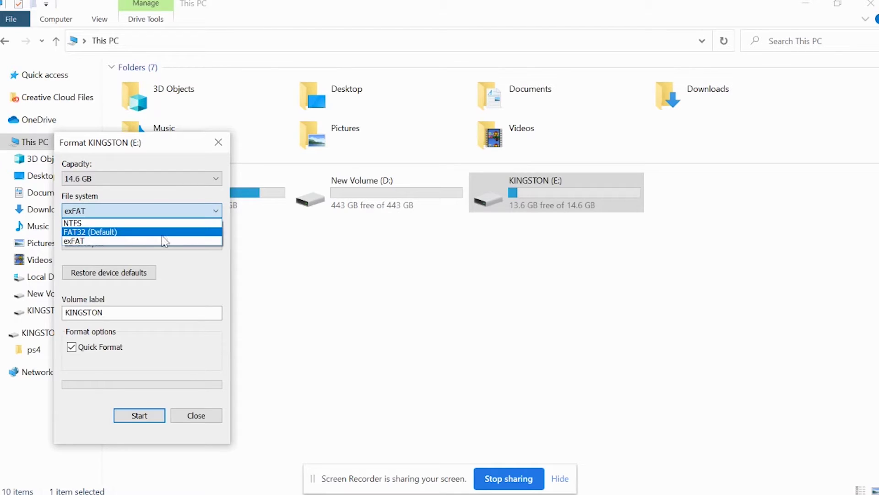
{"action": "left_click", "coordinate": [83, 243]}
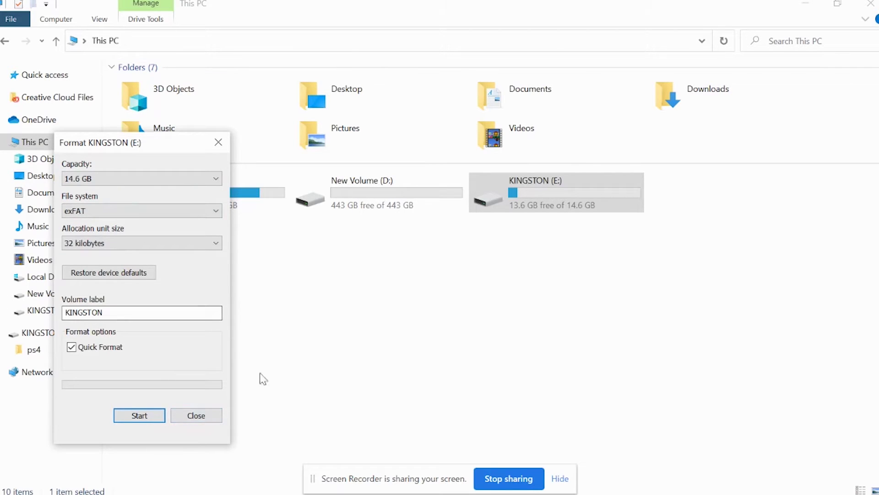
{"action": "left_click", "coordinate": [196, 415]}
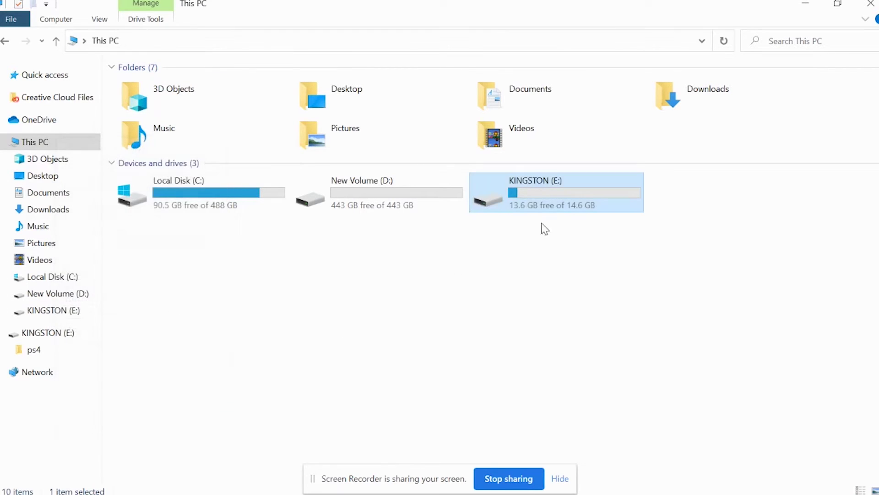
Open the KINGSTON (E:) drive and inspect the new-item options and the ps4 folder without creating anything
{"action": "double_click", "coordinate": [531, 191]}
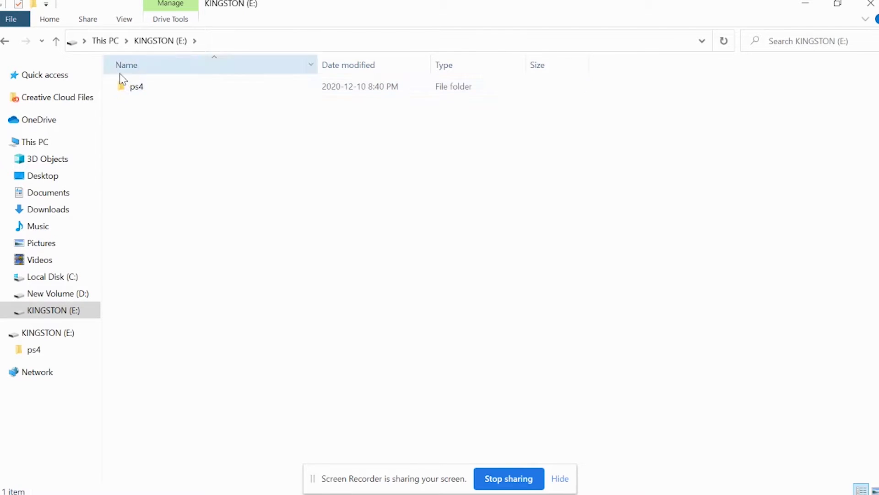
{"action": "right_click", "coordinate": [439, 327]}
{"action": "mouse_move", "coordinate": [490, 299]}
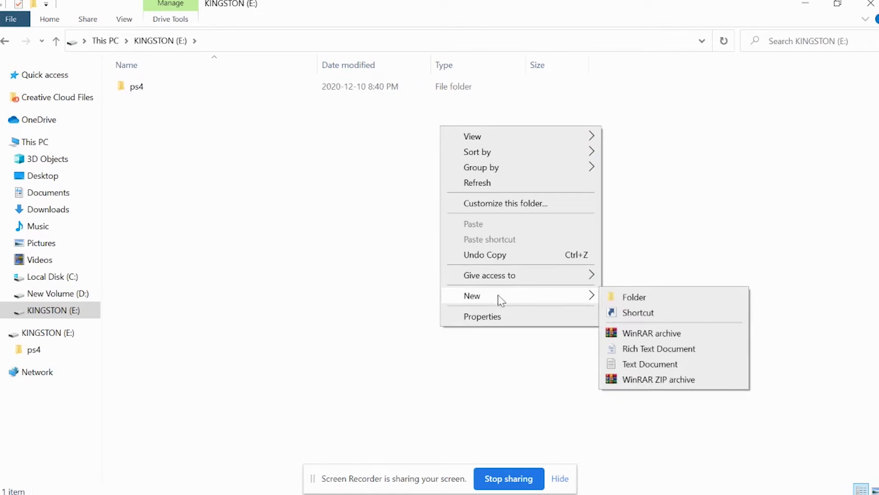
{"action": "left_click", "coordinate": [215, 149]}
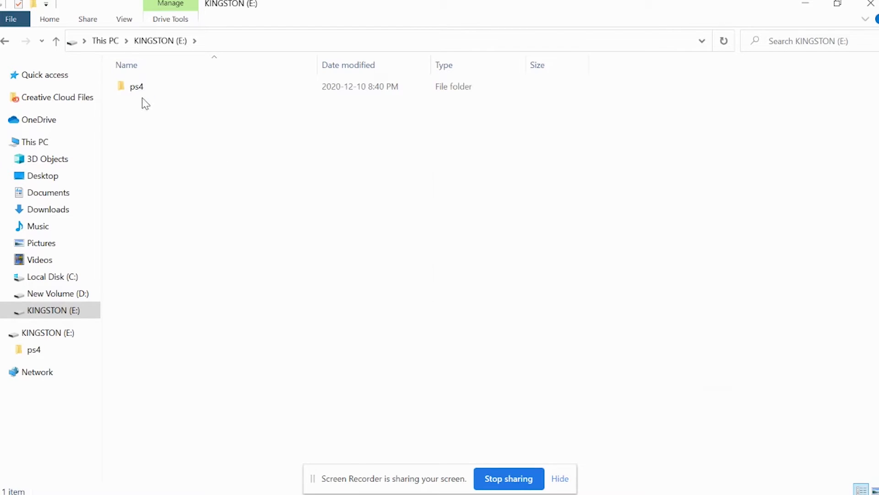
{"action": "left_click", "coordinate": [148, 91]}
{"action": "left_click", "coordinate": [147, 92]}
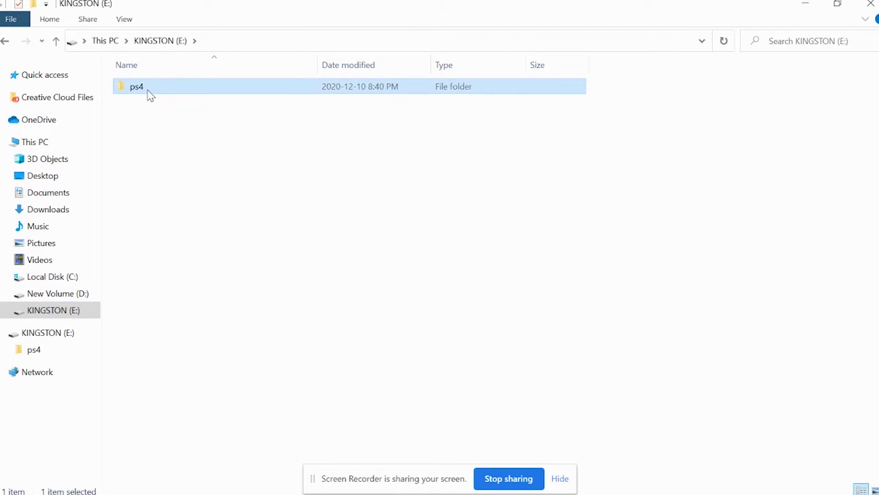
{"action": "left_click", "coordinate": [145, 118]}
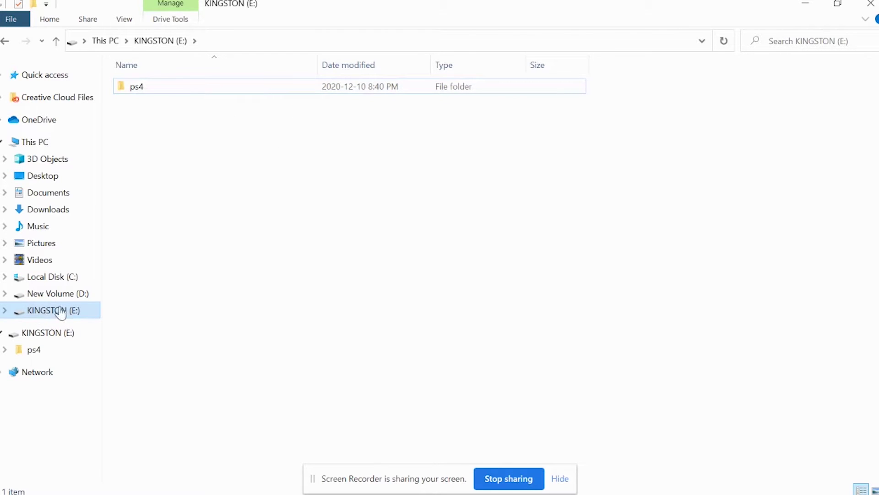
Open the update folder inside ps4 on the KINGSTON drive and select the PS4UPDATE.PUP file
{"action": "left_click", "coordinate": [138, 90]}
{"action": "double_click", "coordinate": [139, 91]}
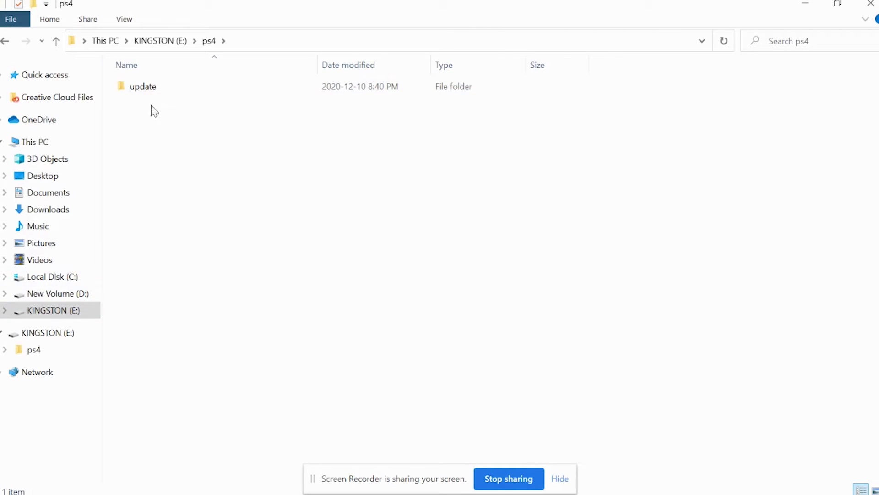
{"action": "double_click", "coordinate": [148, 92]}
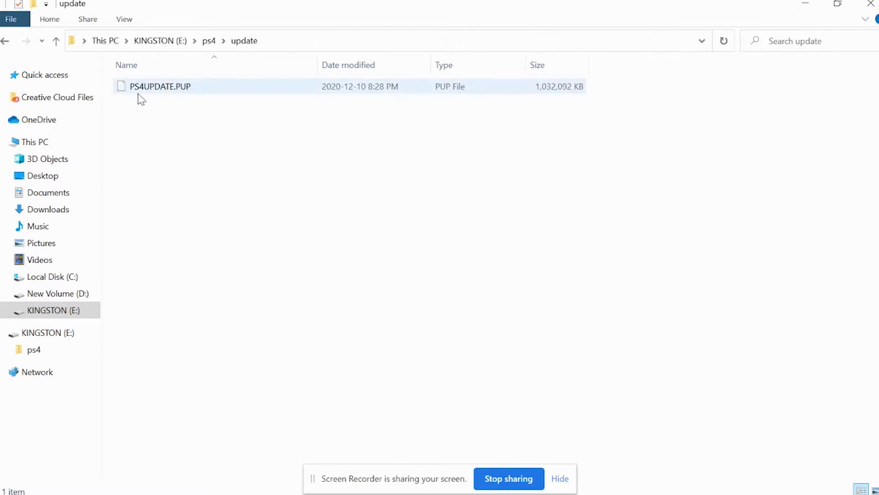
{"action": "mouse_move", "coordinate": [162, 94]}
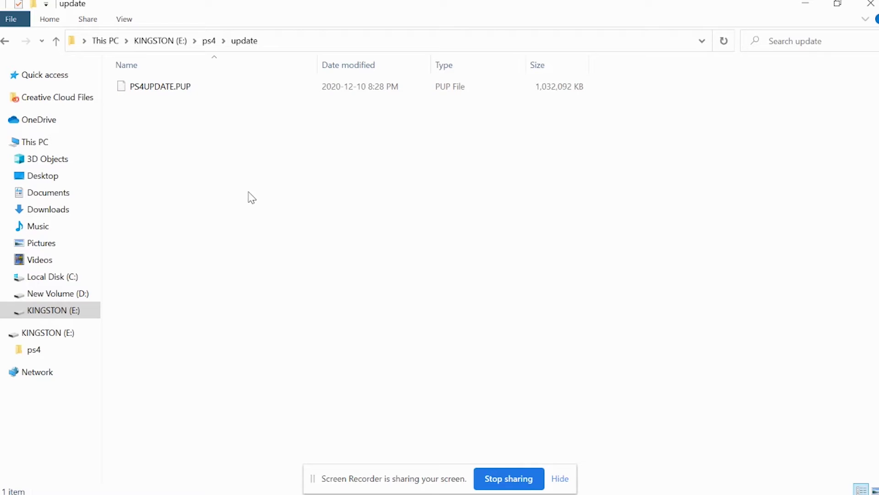
{"action": "left_click", "coordinate": [165, 93]}
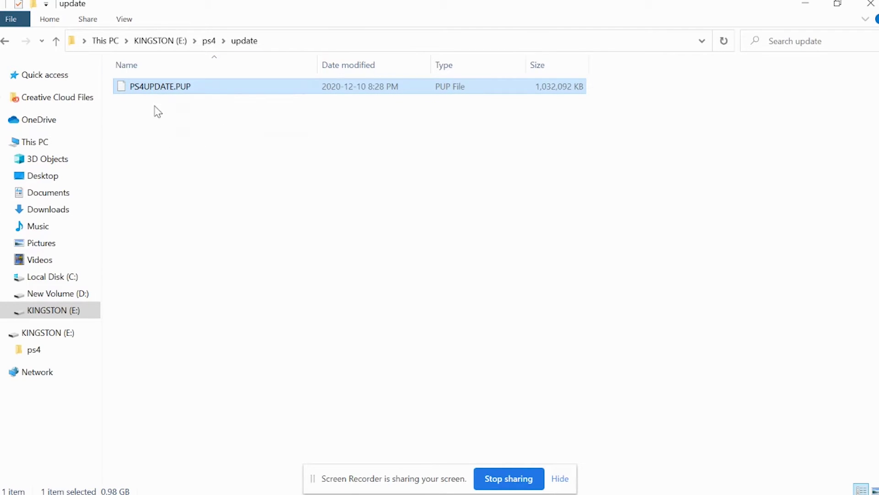
Return to This PC and recheck the KINGSTON (E:) drive's format settings, closing them without formatting
{"action": "left_click", "coordinate": [46, 311]}
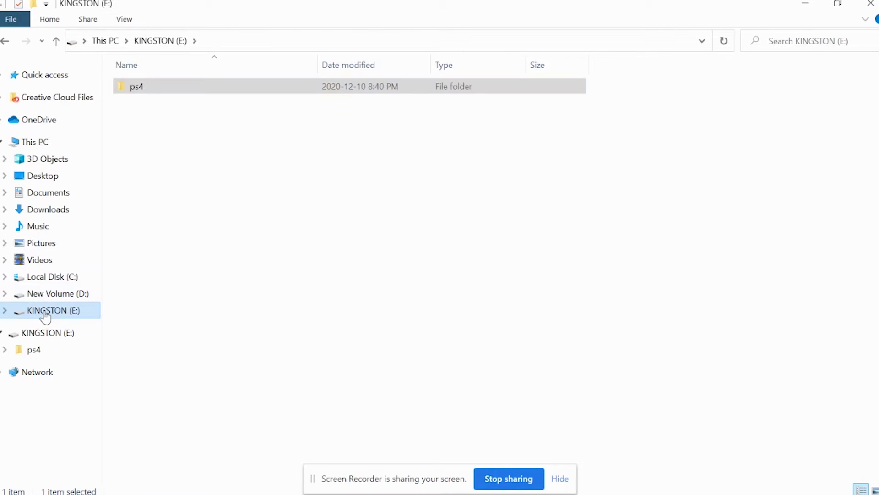
{"action": "left_click", "coordinate": [105, 40]}
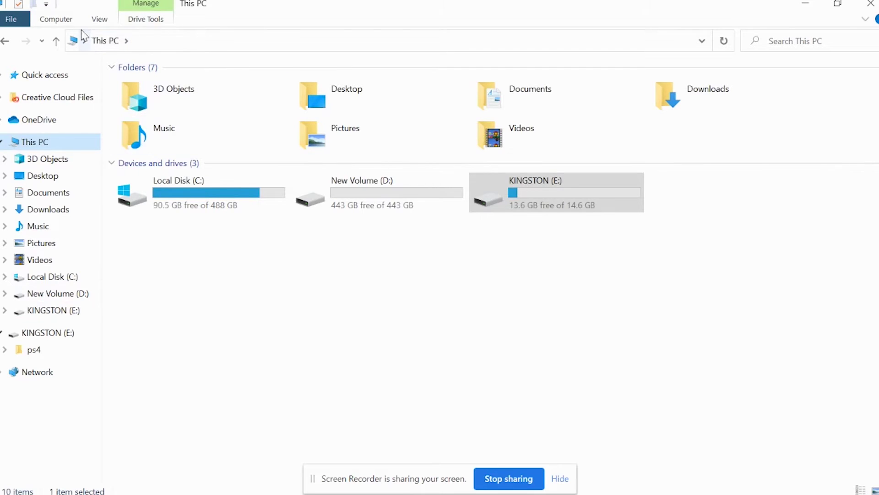
{"action": "left_click", "coordinate": [554, 194]}
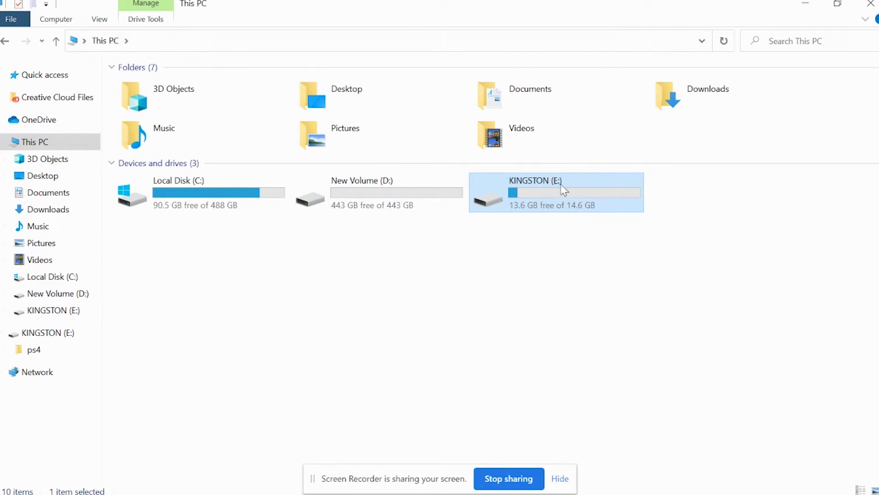
{"action": "right_click", "coordinate": [521, 185]}
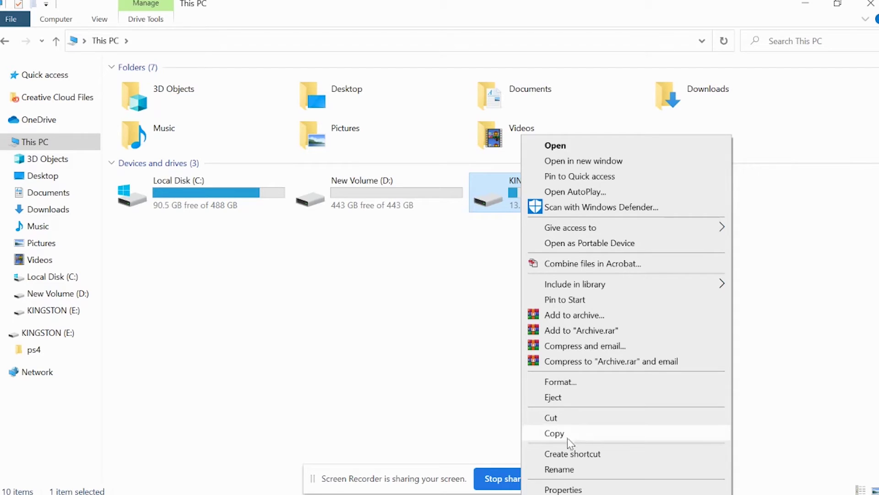
{"action": "left_click", "coordinate": [560, 382]}
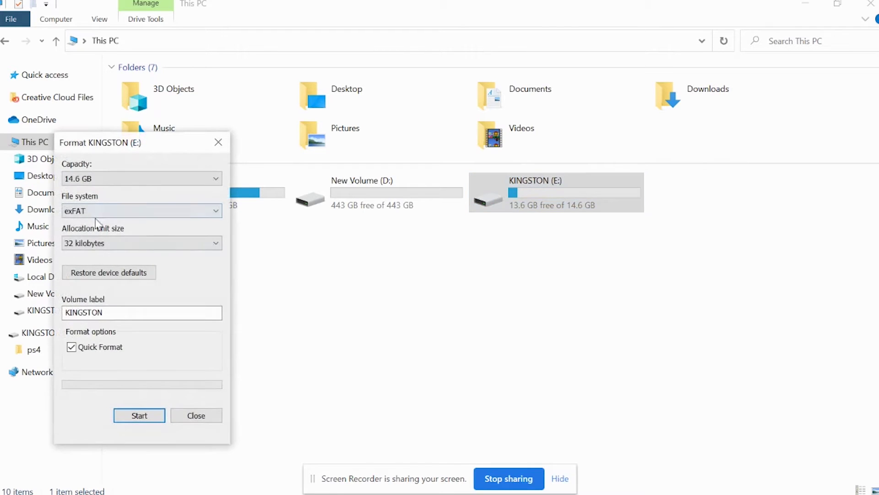
{"action": "left_click", "coordinate": [196, 415]}
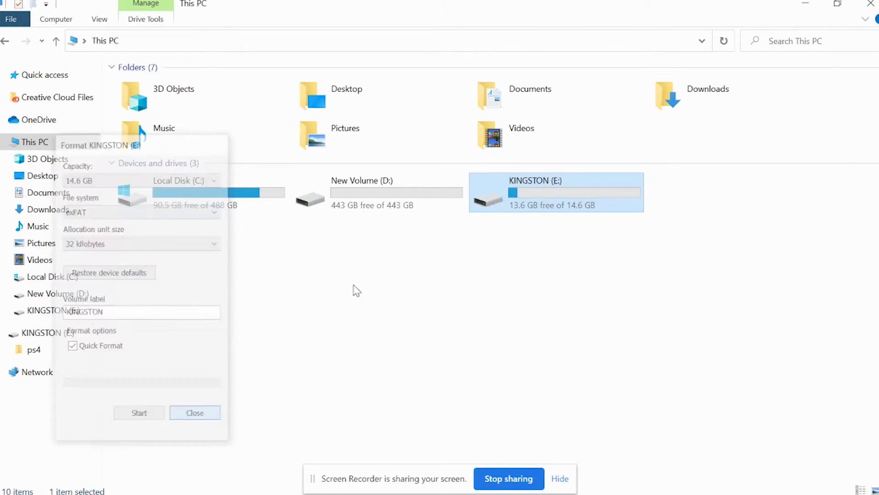
Go back into the ps4 folder's update subfolder on the KINGSTON drive and check the paste option beside PS4UPDATE.PUP
{"action": "double_click", "coordinate": [514, 205]}
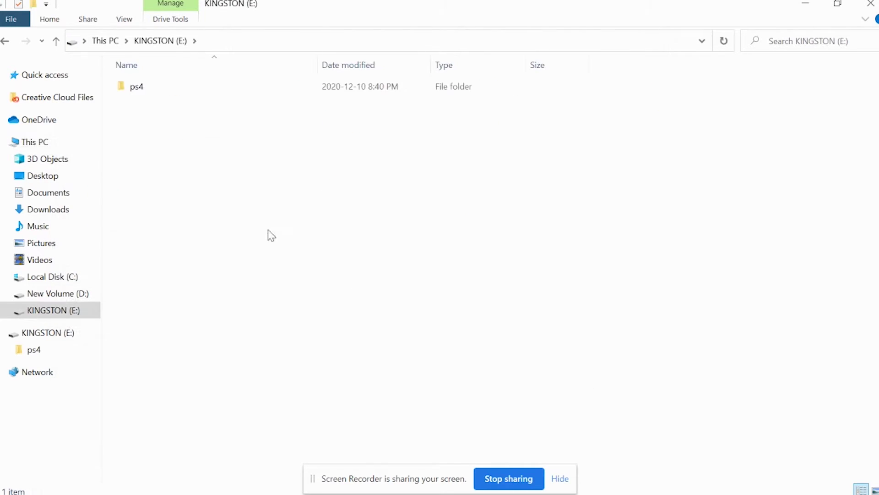
{"action": "double_click", "coordinate": [140, 87]}
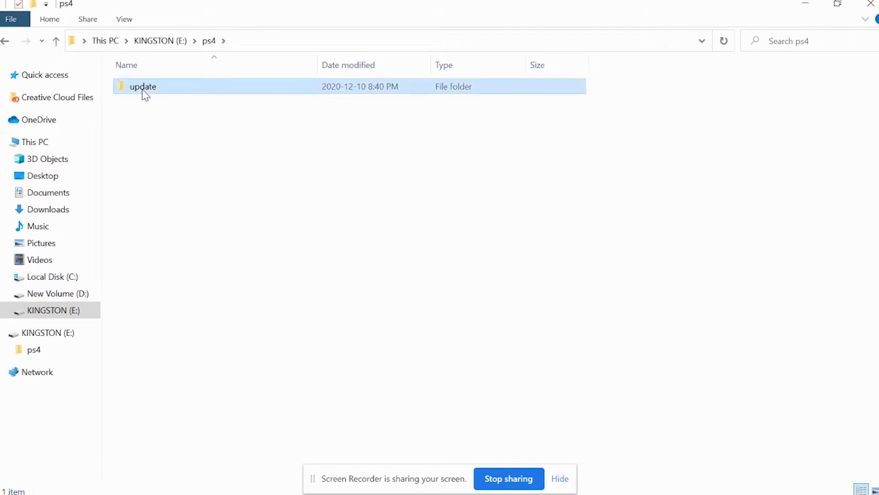
{"action": "double_click", "coordinate": [143, 89]}
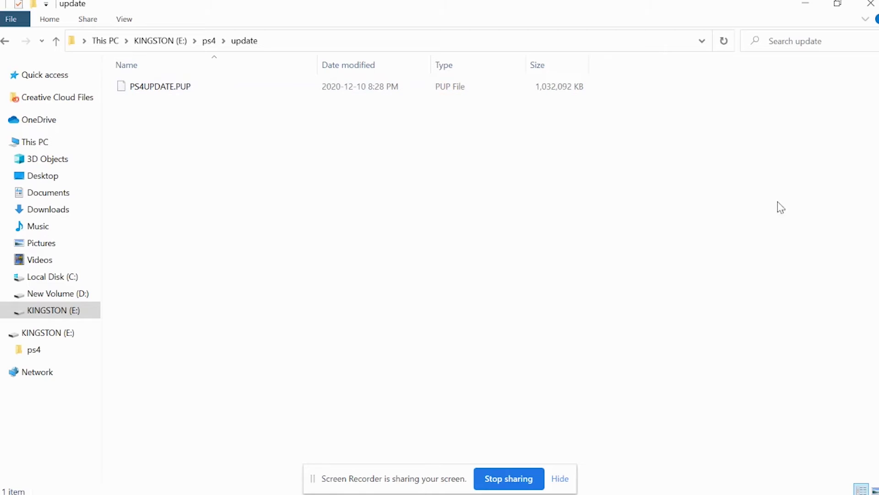
{"action": "right_click", "coordinate": [206, 164]}
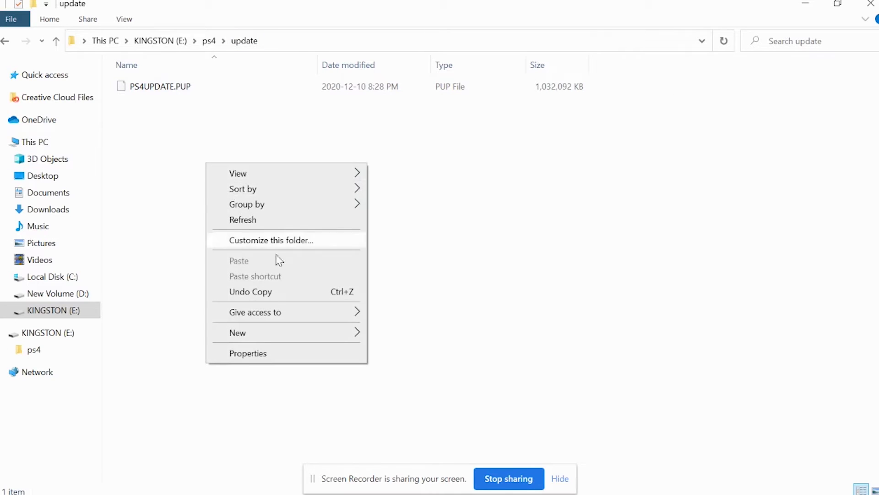
{"action": "left_click", "coordinate": [143, 89]}
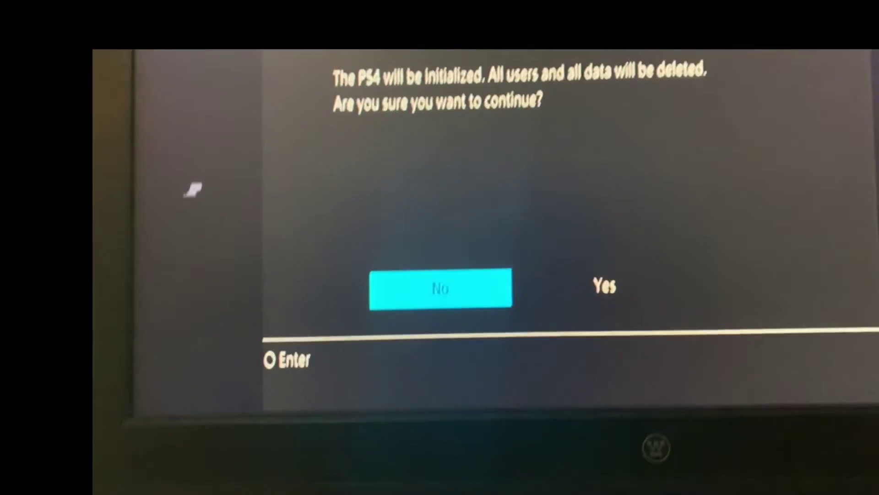
{"action": "key", "text": "Right"}
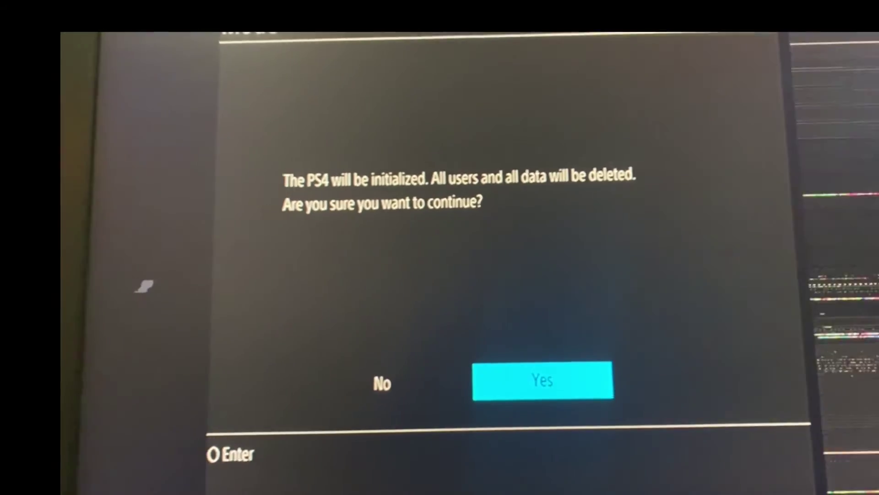
{"action": "key", "text": "Return"}
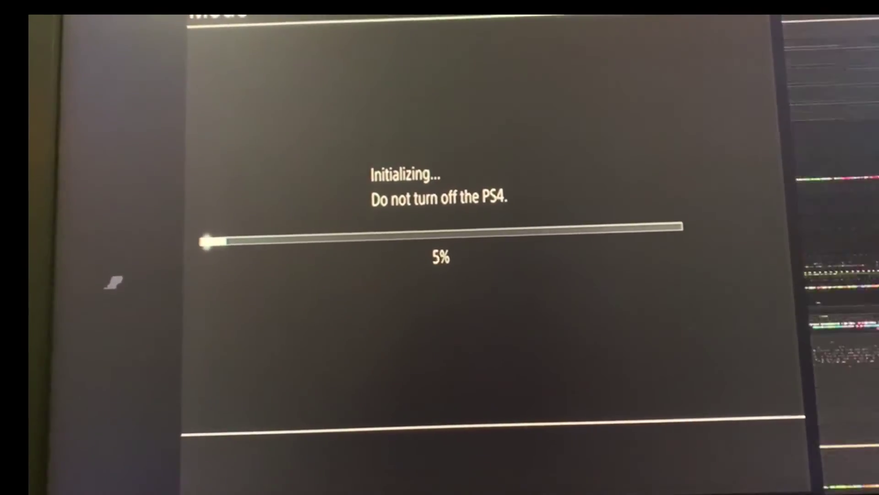